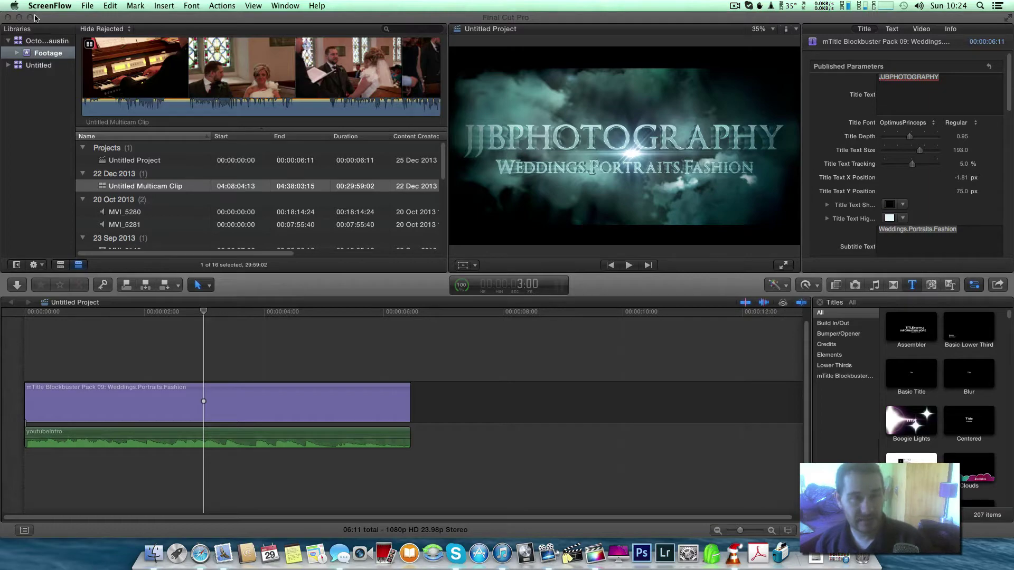
Minimize the Final Cut Pro window and inspect the RAID DRIVE's capacity in its info window, closing the info window when done
{"action": "left_click", "coordinate": [19, 18]}
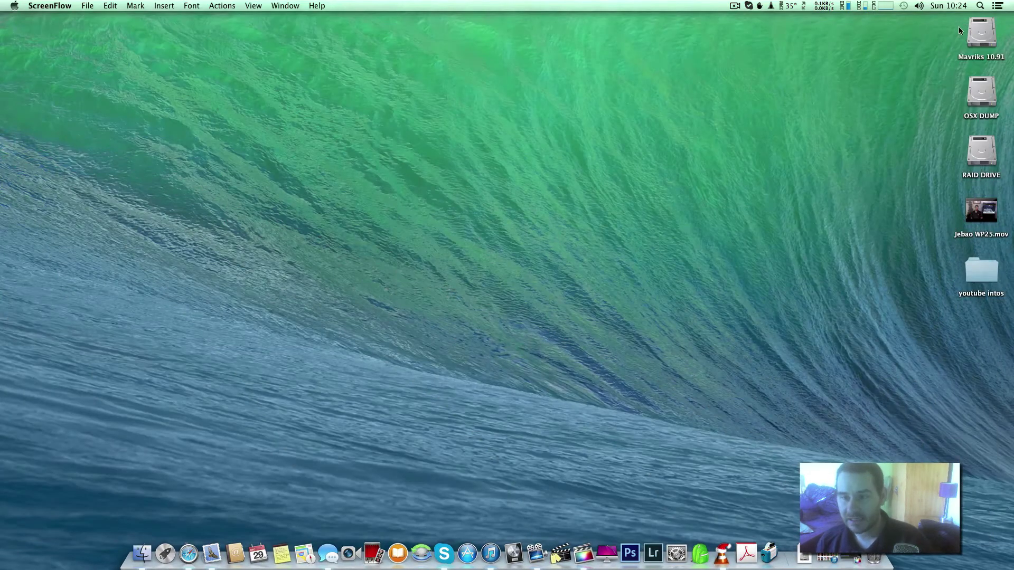
{"action": "left_click", "coordinate": [973, 143]}
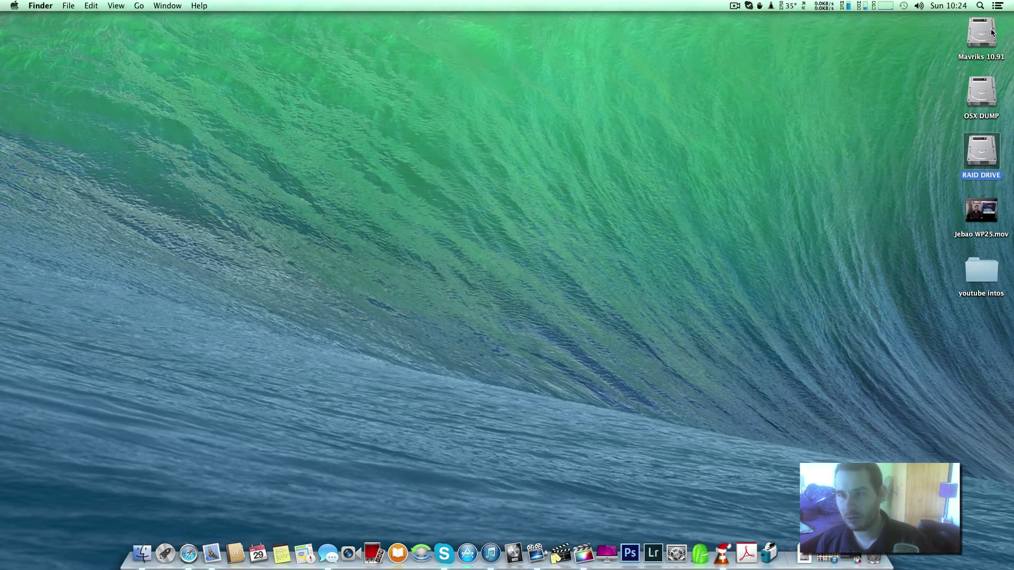
{"action": "right_click", "coordinate": [975, 159]}
{"action": "left_click", "coordinate": [887, 183]}
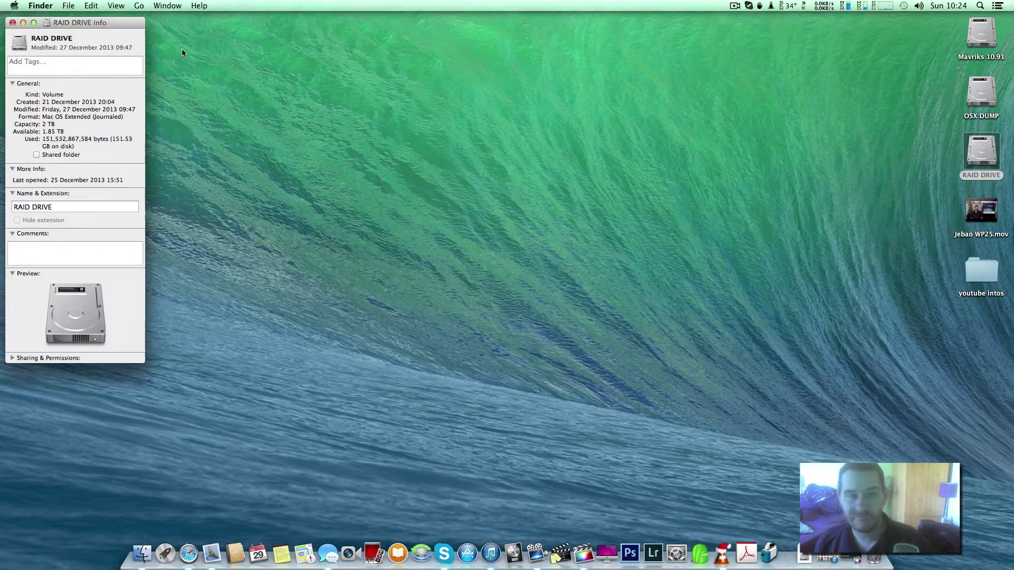
{"action": "left_click_drag", "start_coordinate": [53, 27], "coordinate": [553, 76]}
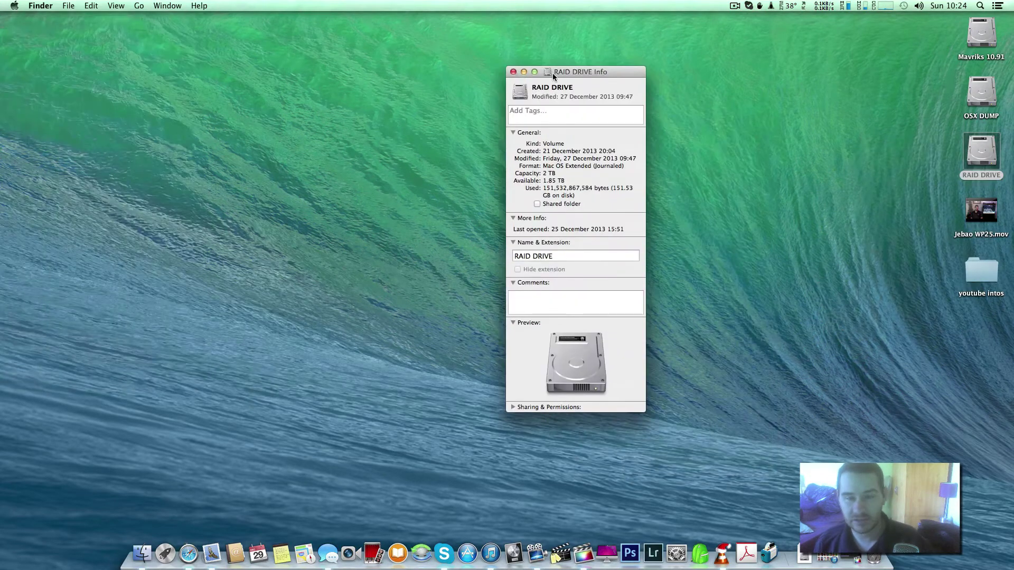
{"action": "mouse_move", "coordinate": [569, 180]}
{"action": "left_mouse_down"}
{"action": "mouse_move", "coordinate": [491, 162]}
{"action": "mouse_move", "coordinate": [566, 175]}
{"action": "left_mouse_up"}
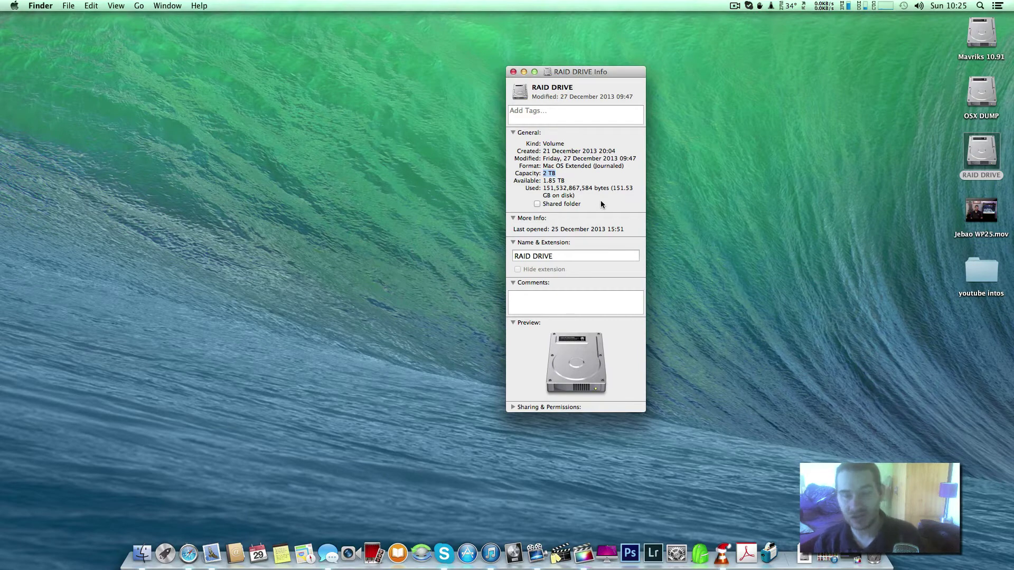
{"action": "left_click", "coordinate": [514, 73]}
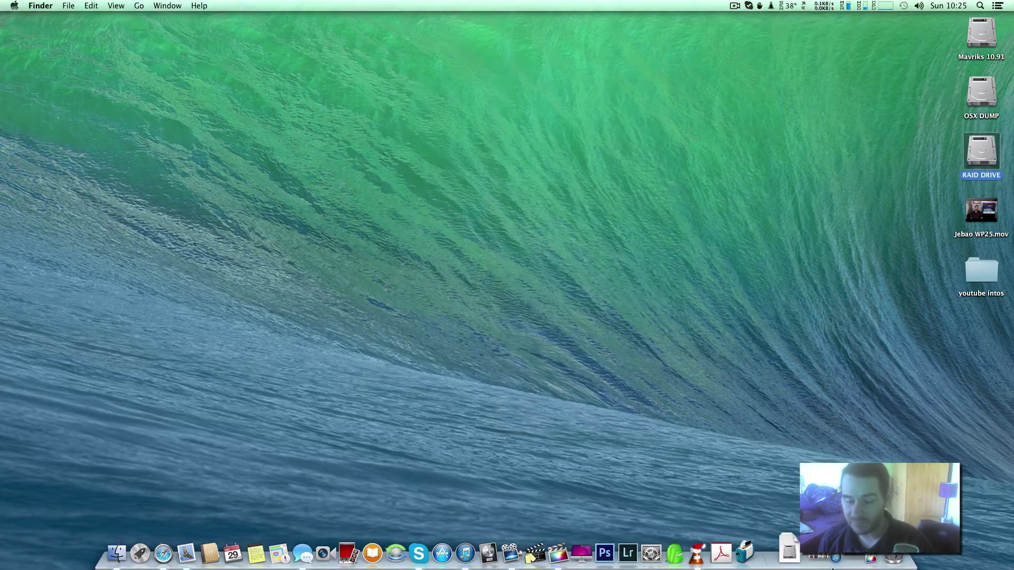
Return to Final Cut Pro and review the Editing, Playback and Import preferences, including the optimized media options
{"action": "left_click", "coordinate": [856, 555]}
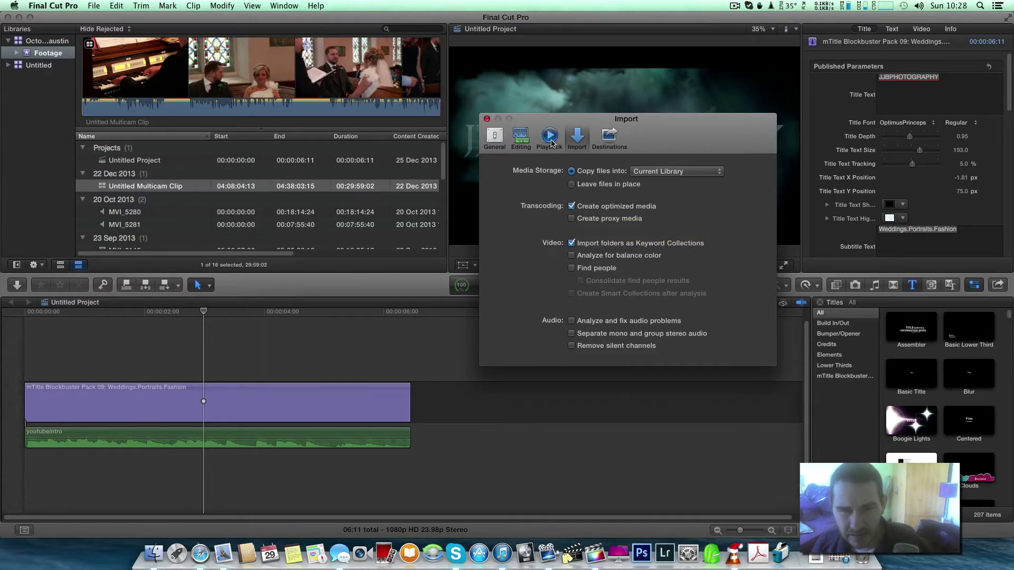
{"action": "left_click", "coordinate": [520, 138]}
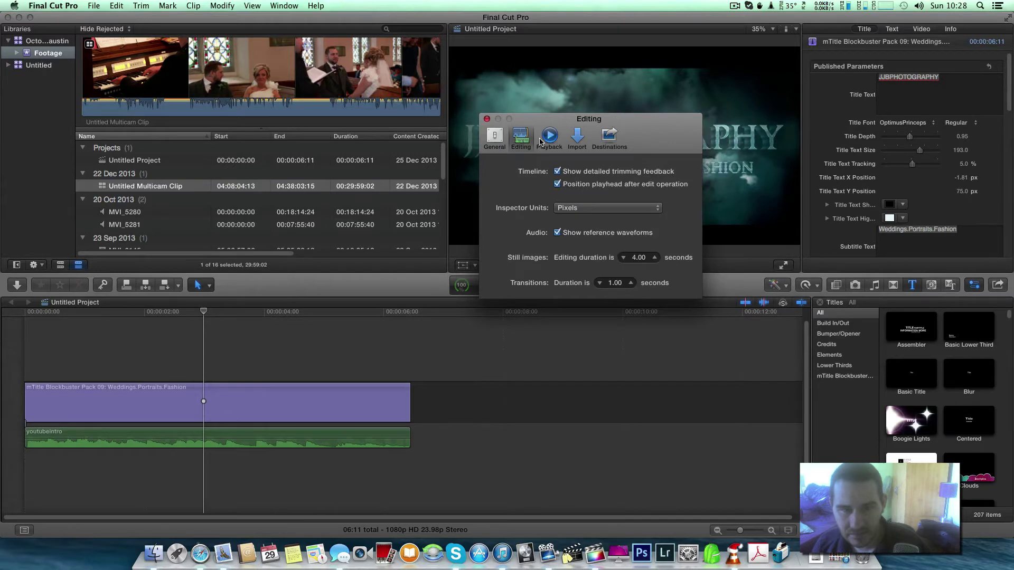
{"action": "left_click", "coordinate": [544, 138]}
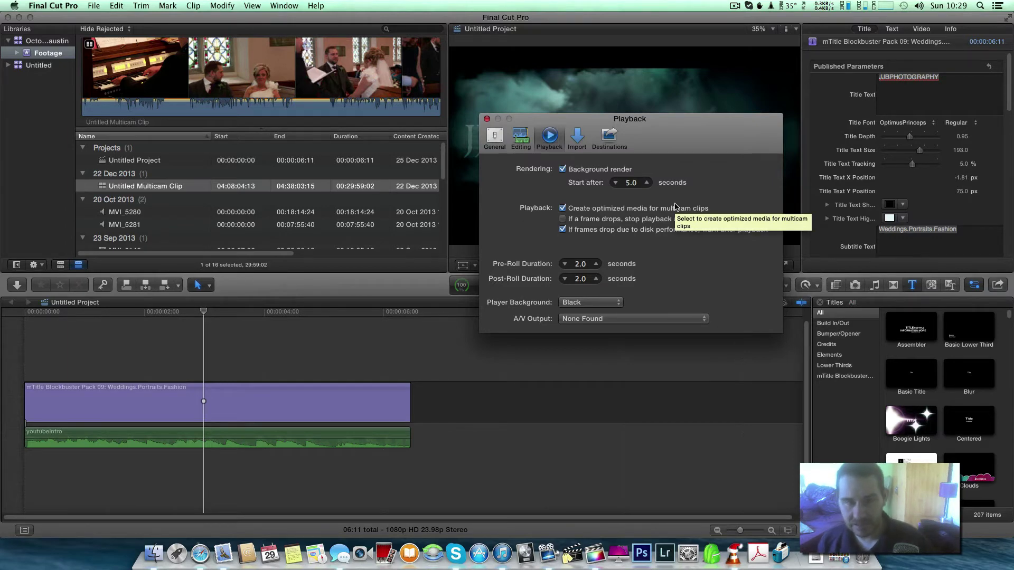
{"action": "left_click", "coordinate": [576, 136]}
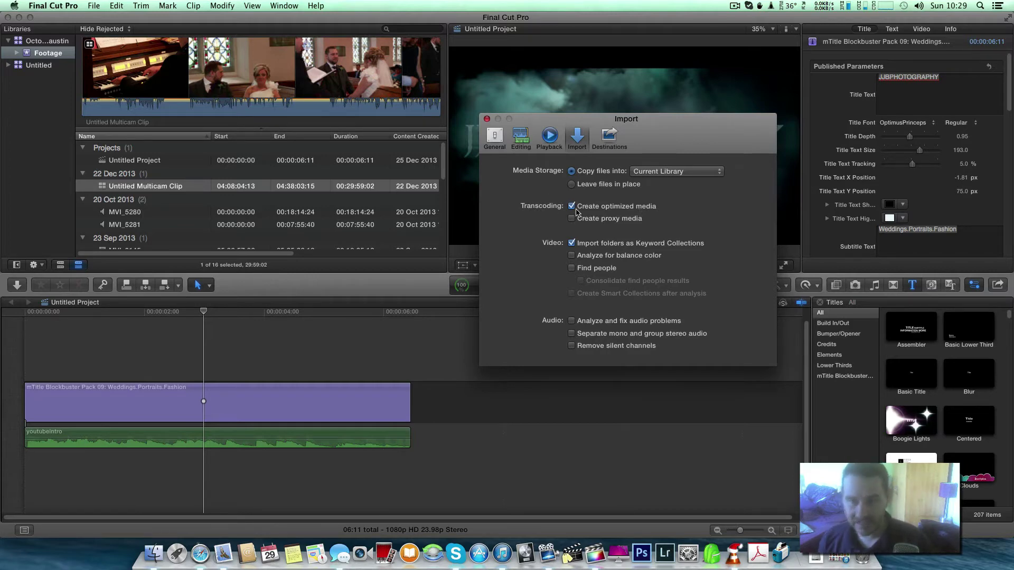
{"action": "left_click", "coordinate": [548, 137]}
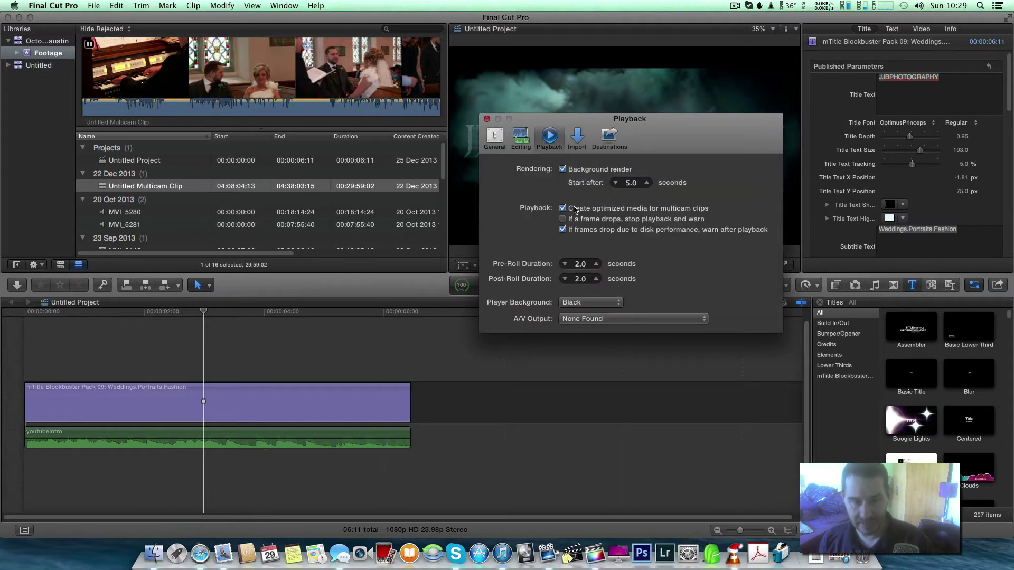
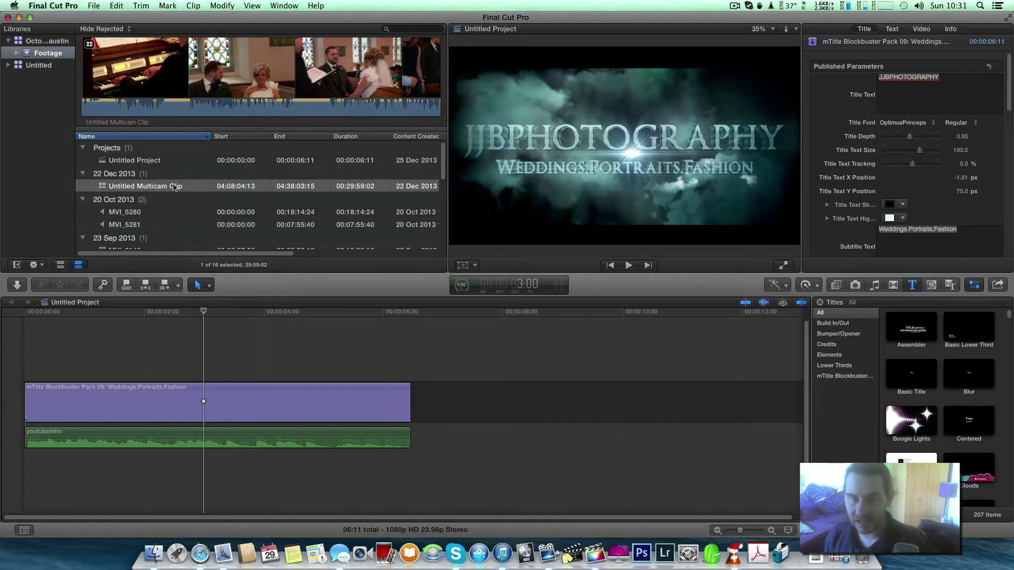
Show the angle viewer beside the main viewer for the Untitled Multicam Clip
{"action": "left_click", "coordinate": [174, 187]}
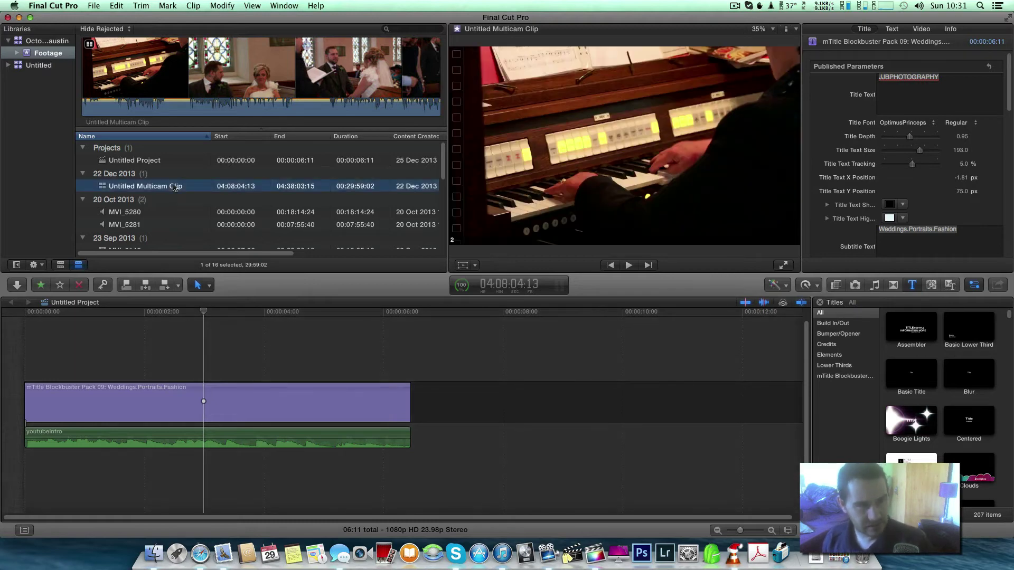
{"action": "left_click", "coordinate": [795, 30]}
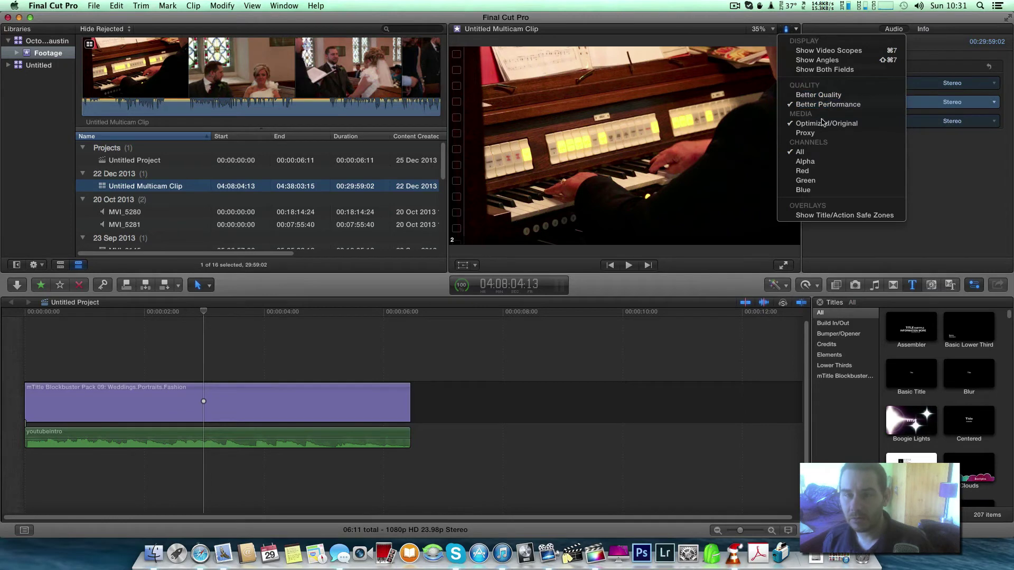
{"action": "left_click", "coordinate": [827, 61]}
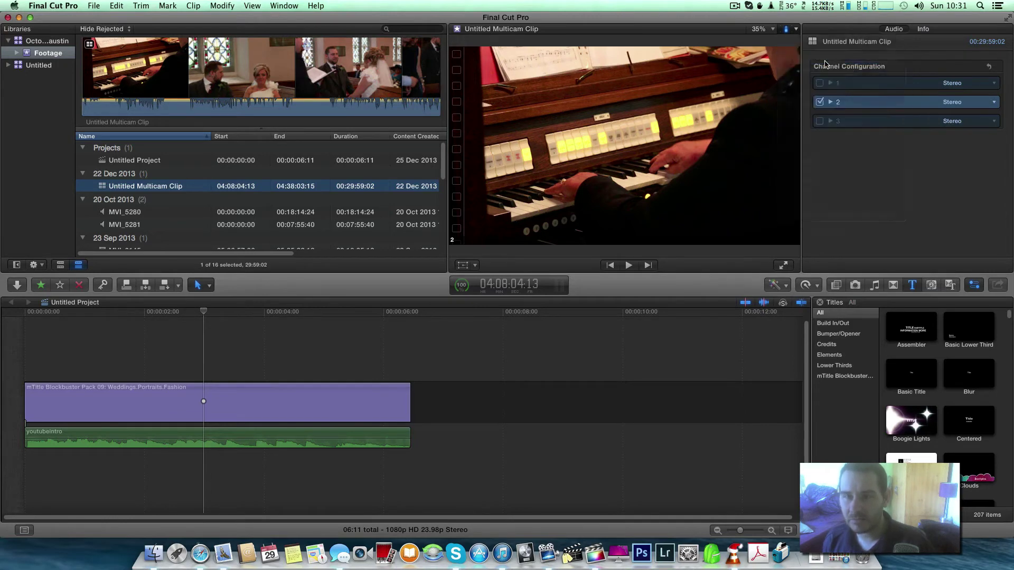
{"action": "left_click", "coordinate": [150, 349]}
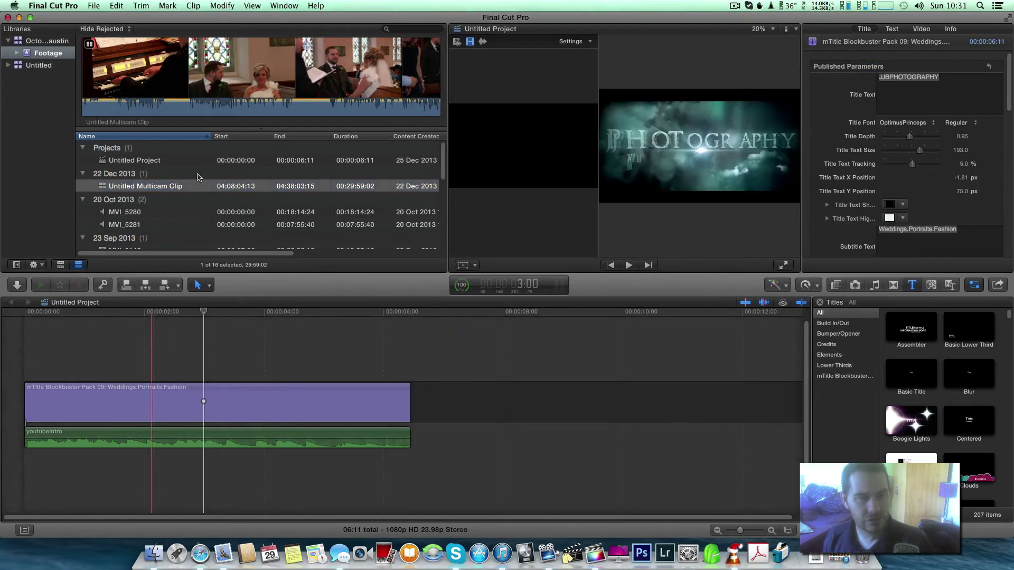
Skim the Untitled Multicam Clip and briefly play it to preview its camera angles together
{"action": "left_click", "coordinate": [204, 83]}
{"action": "left_click", "coordinate": [224, 83]}
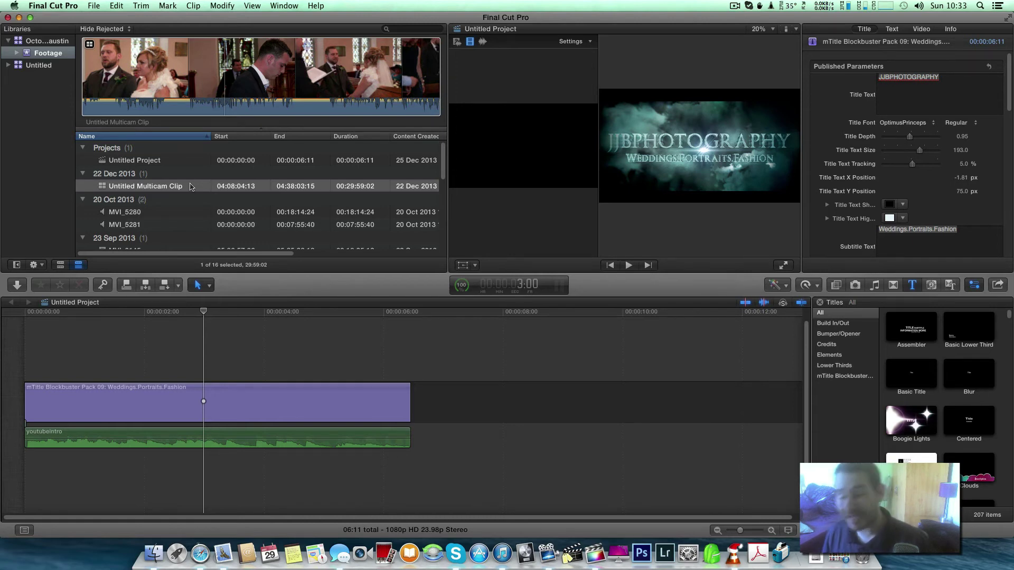
{"action": "left_click", "coordinate": [113, 187]}
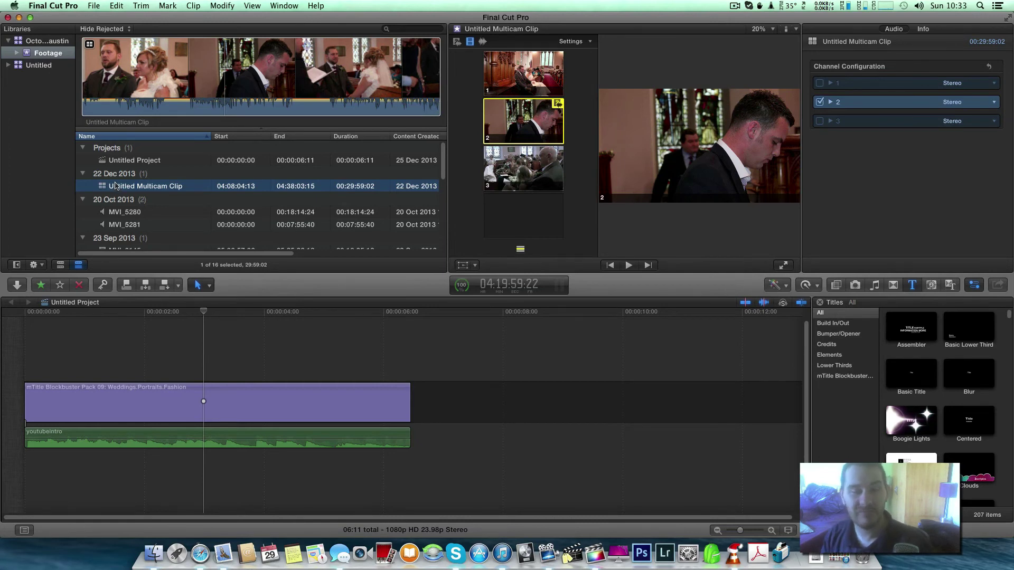
{"action": "left_click", "coordinate": [107, 187]}
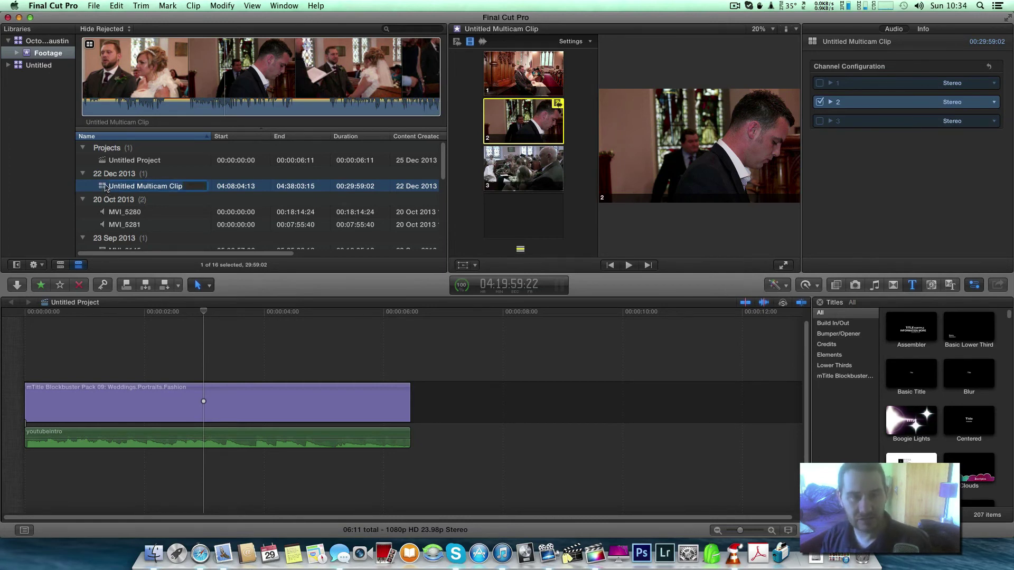
{"action": "left_click", "coordinate": [109, 78]}
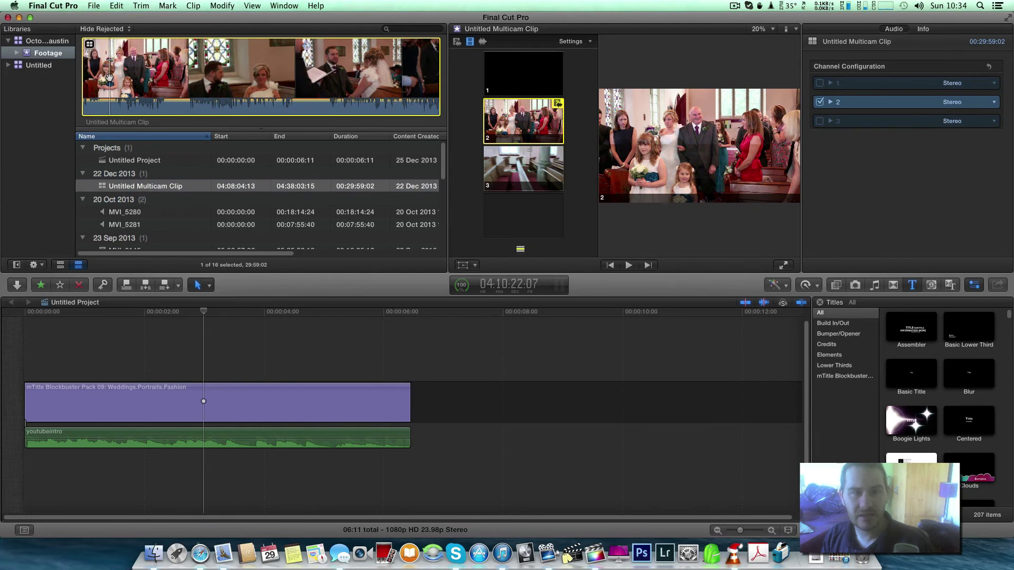
{"action": "key", "text": "space"}
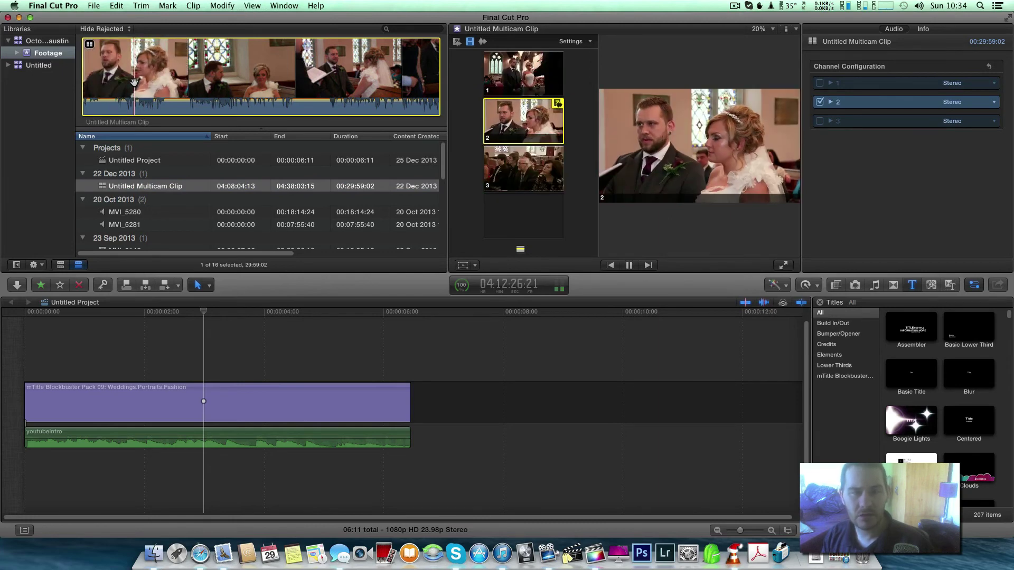
{"action": "key", "text": "space"}
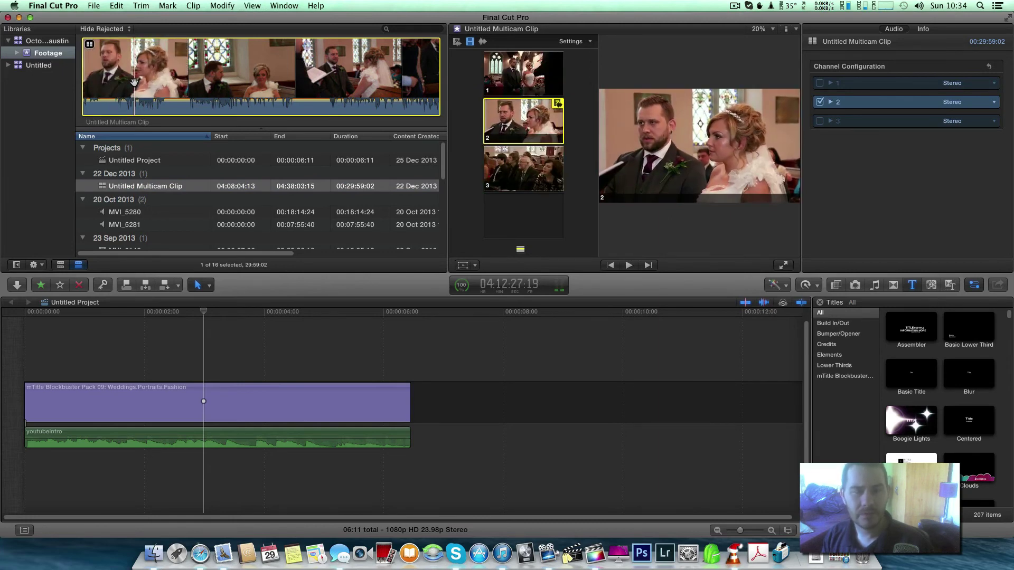
Enable video-only switching and switch the playing multicam clip's video among angles 1, 2 and 3, ending on angle 2
{"action": "left_click", "coordinate": [457, 42]}
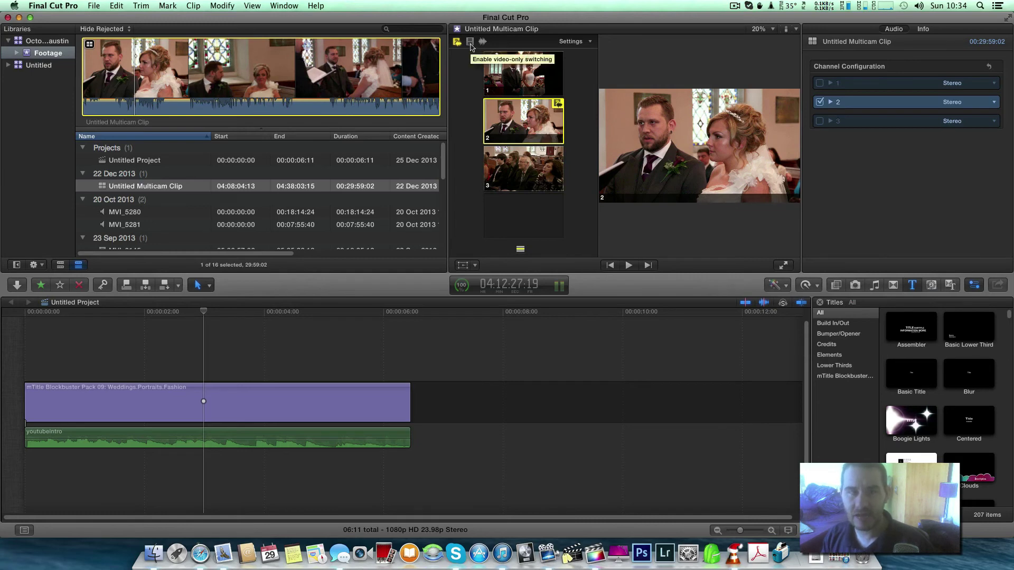
{"action": "left_click", "coordinate": [470, 42]}
{"action": "key", "text": "space"}
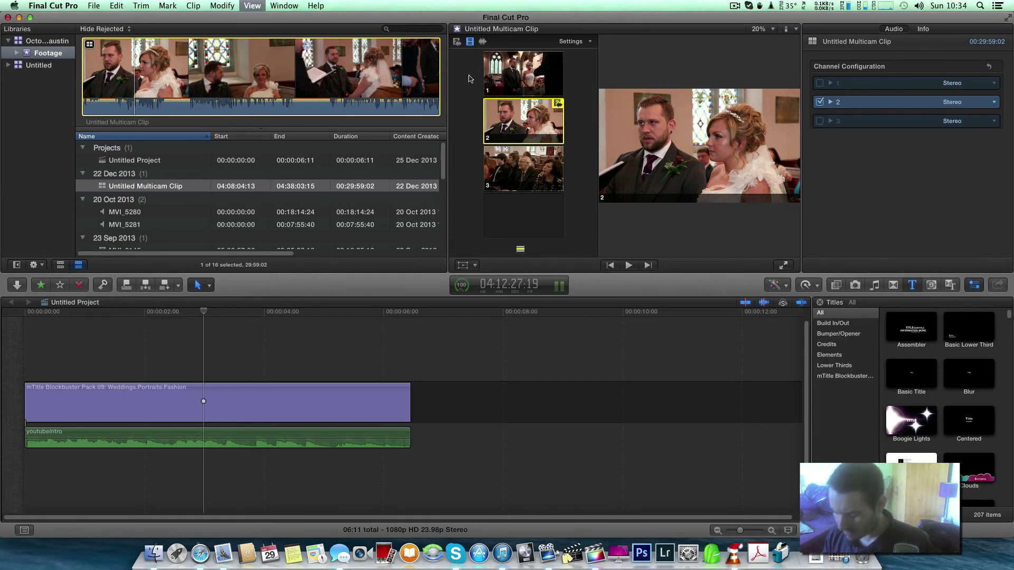
{"action": "key", "text": "1"}
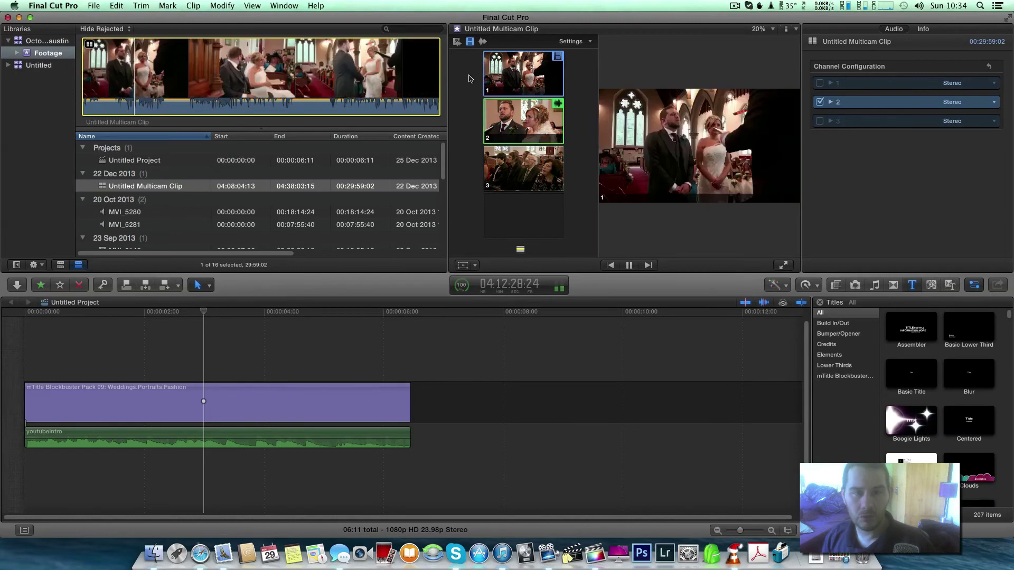
{"action": "key", "text": "3"}
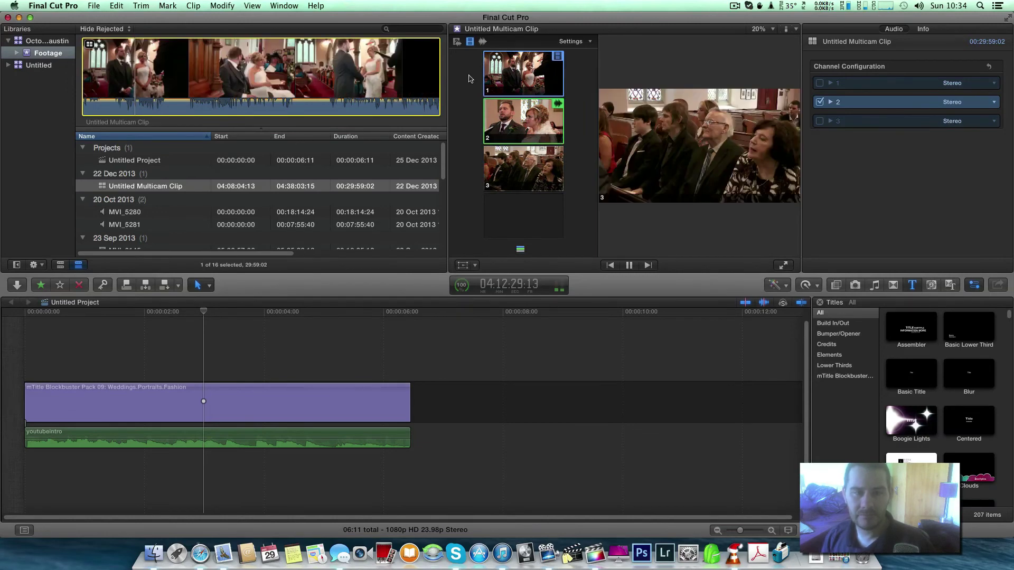
{"action": "key", "text": "1"}
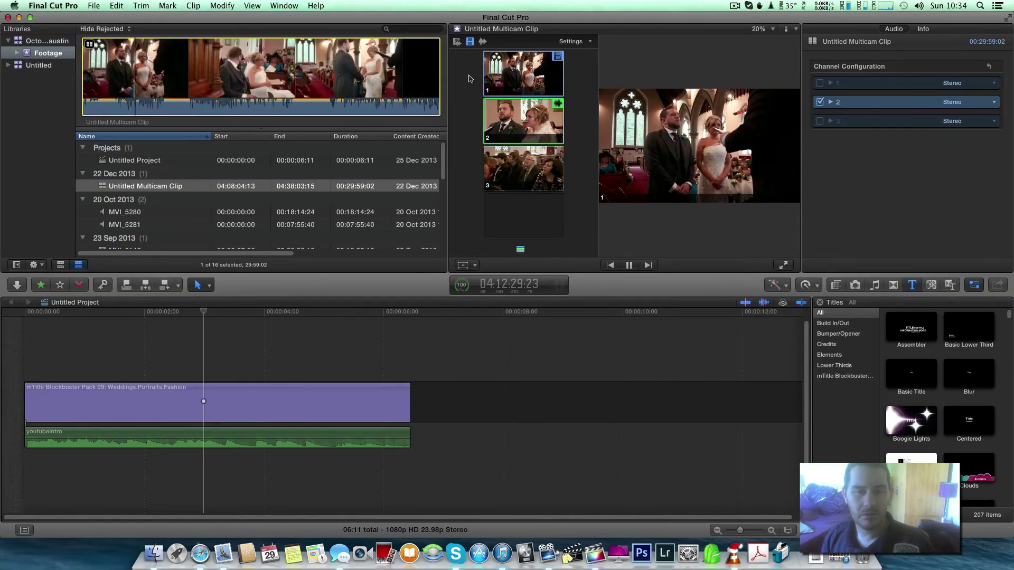
{"action": "key", "text": "2"}
{"action": "key", "text": "3"}
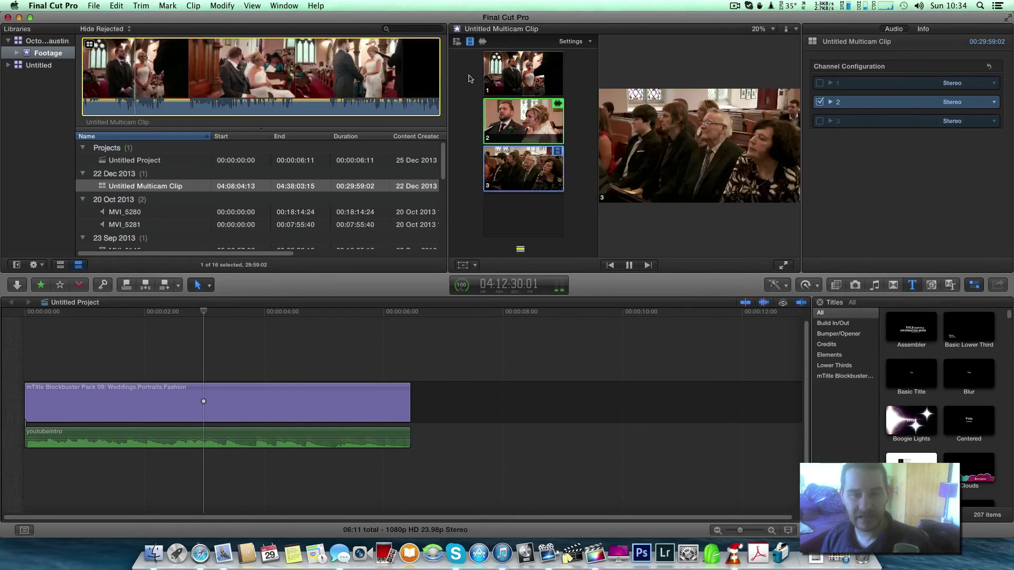
{"action": "key", "text": "1"}
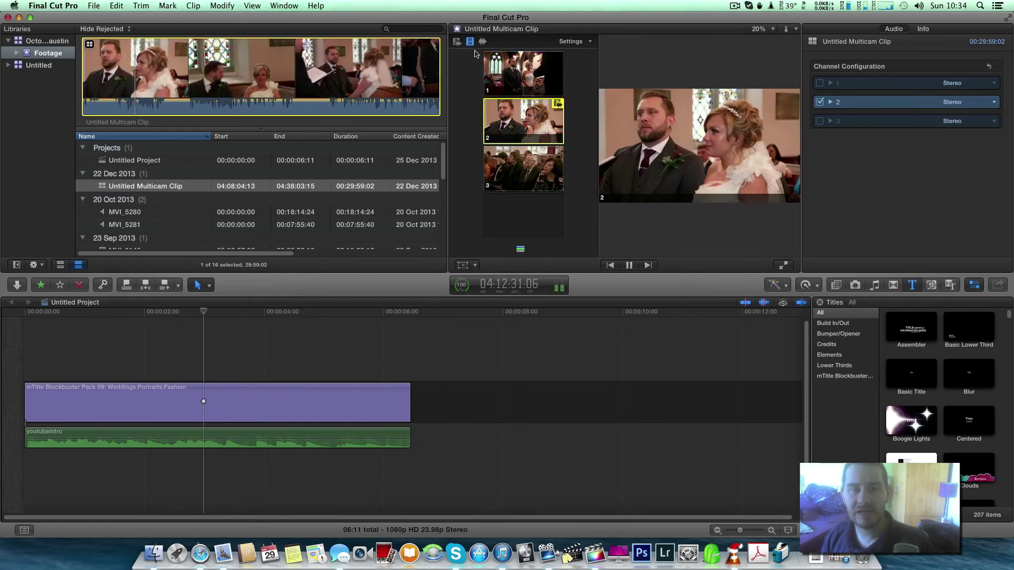
{"action": "key", "text": "3"}
{"action": "key", "text": "1"}
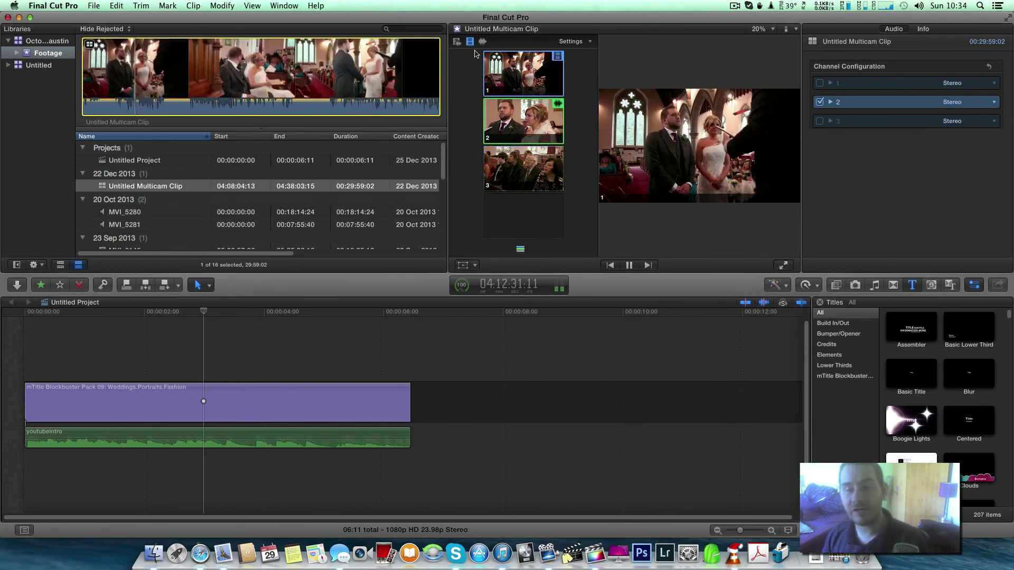
{"action": "key", "text": "space"}
{"action": "key", "text": "2"}
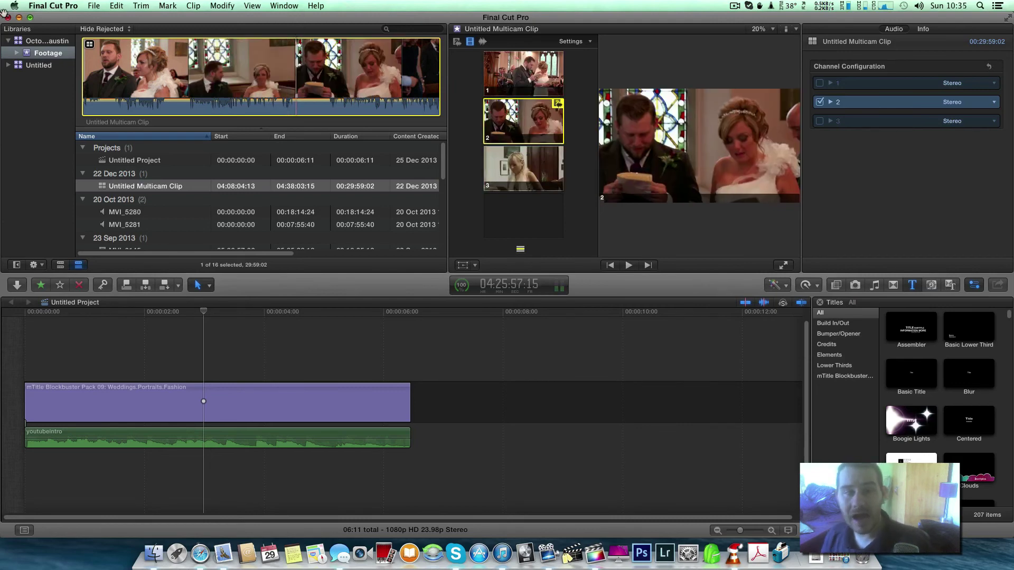
Quit Final Cut Pro and open the Final Cut Pojects folder on the RAID DRIVE
{"action": "left_click", "coordinate": [50, 5]}
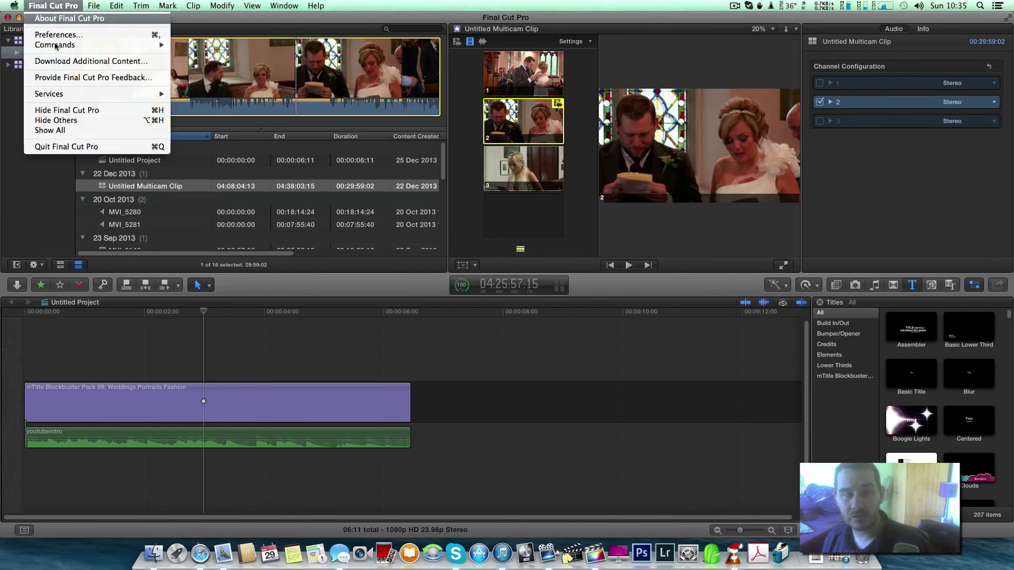
{"action": "left_click", "coordinate": [68, 147]}
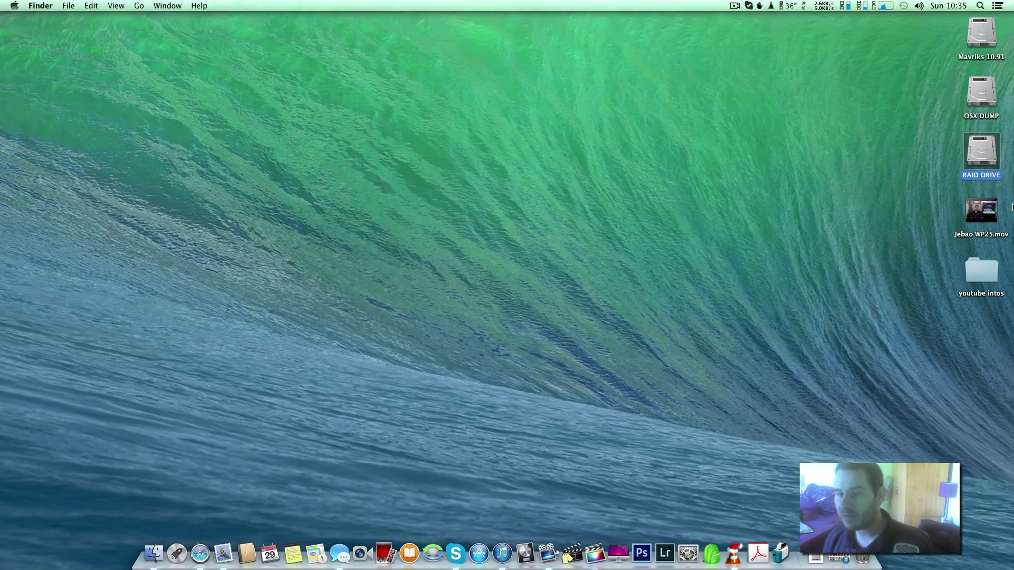
{"action": "double_click", "coordinate": [982, 156]}
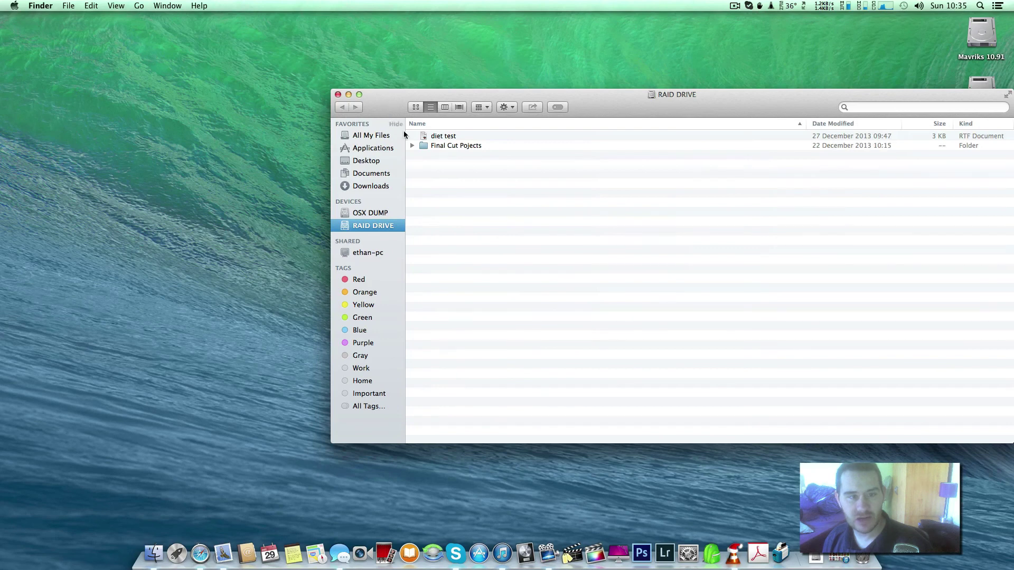
{"action": "double_click", "coordinate": [424, 145]}
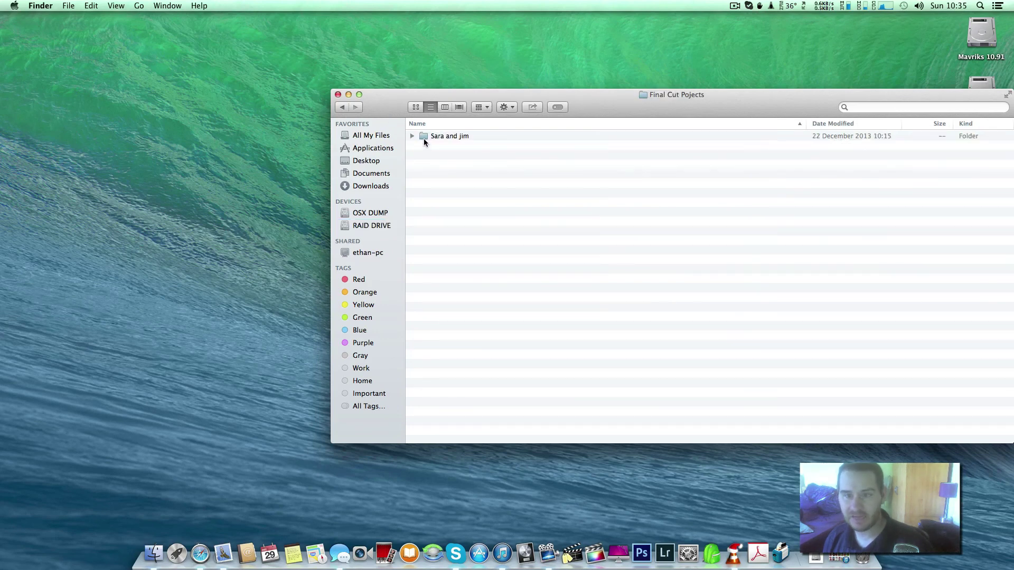
Open the wedding project folder, show the package contents of its October wedding library, and open the Footage folder inside
{"action": "double_click", "coordinate": [425, 138]}
{"action": "left_click", "coordinate": [426, 137]}
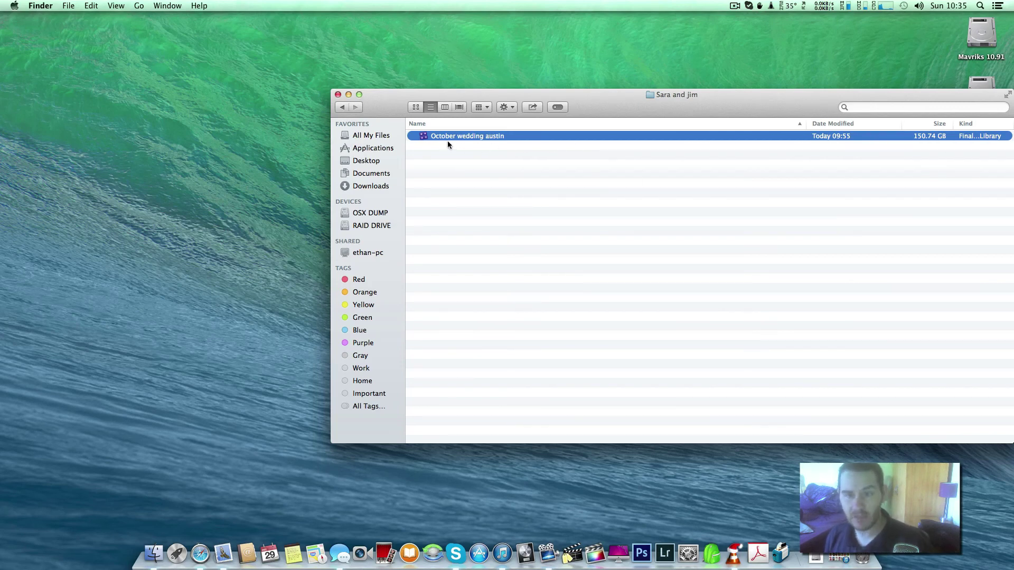
{"action": "right_click", "coordinate": [499, 138]}
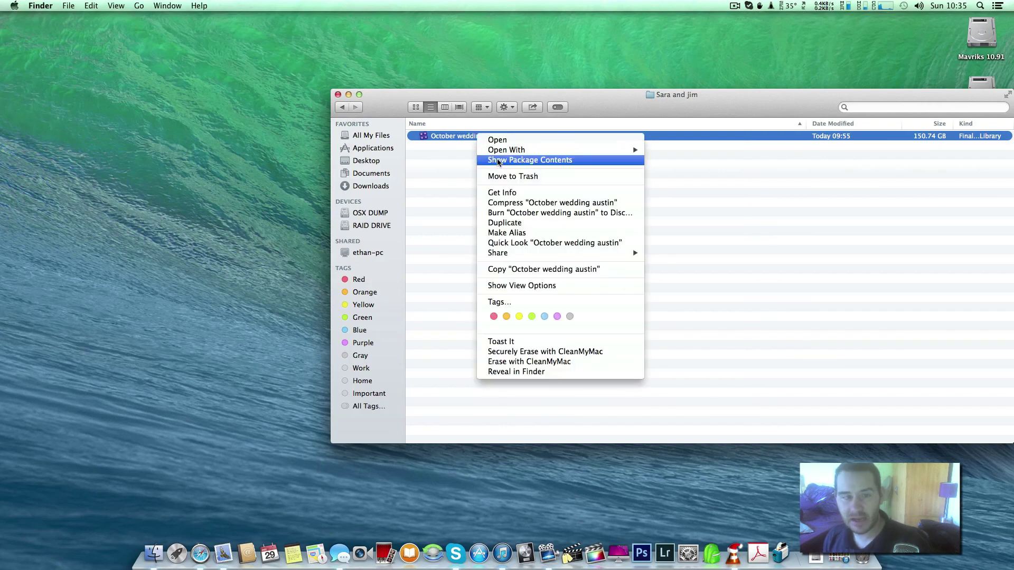
{"action": "left_click", "coordinate": [502, 161]}
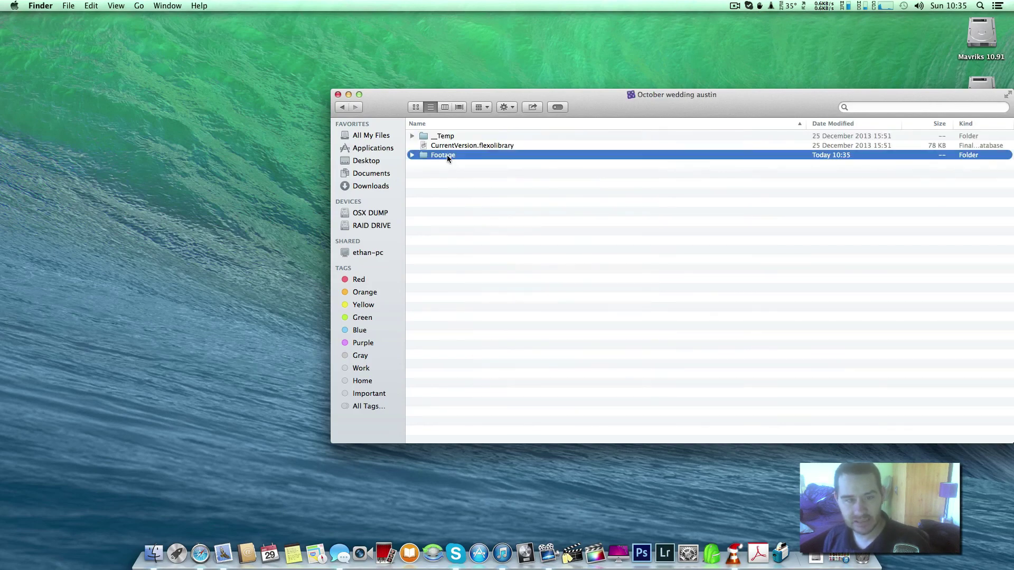
{"action": "double_click", "coordinate": [447, 154]}
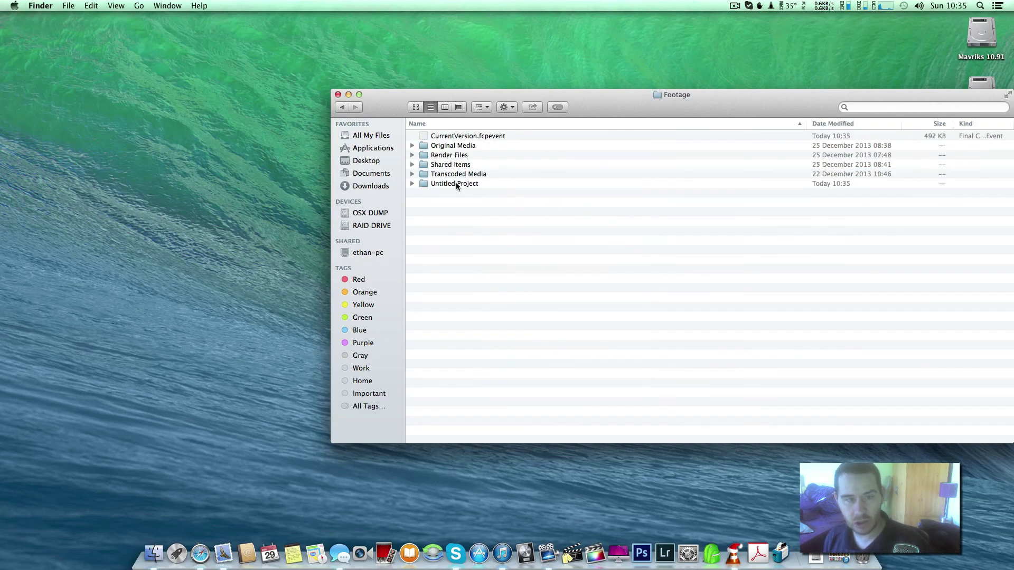
Open the High Quality Media folder inside Transcoded Media and select the movie files from MVI_5282.mov upward
{"action": "double_click", "coordinate": [429, 174]}
{"action": "double_click", "coordinate": [448, 137]}
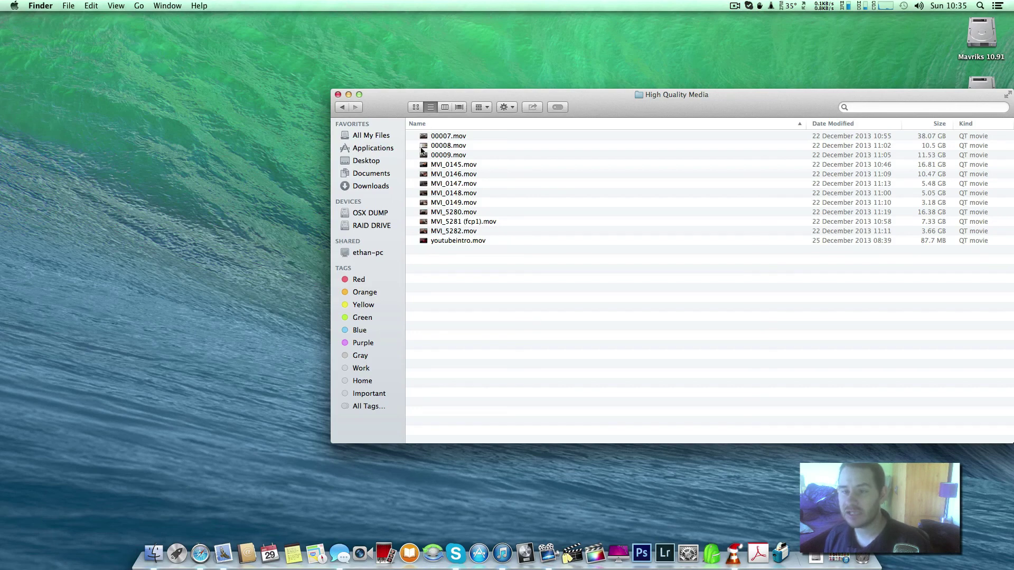
{"action": "left_click", "coordinate": [433, 231]}
{"action": "key", "text": "shift+Up"}
{"action": "key", "text": "shift+Up"}
{"action": "key", "text": "shift+Up"}
{"action": "key", "text": "shift+Up"}
{"action": "key", "text": "shift+Up"}
{"action": "key", "text": "shift+Up"}
{"action": "key", "text": "shift+Up"}
{"action": "key", "text": "shift+Up"}
{"action": "key", "text": "shift+Up"}
{"action": "key", "text": "shift+Up"}
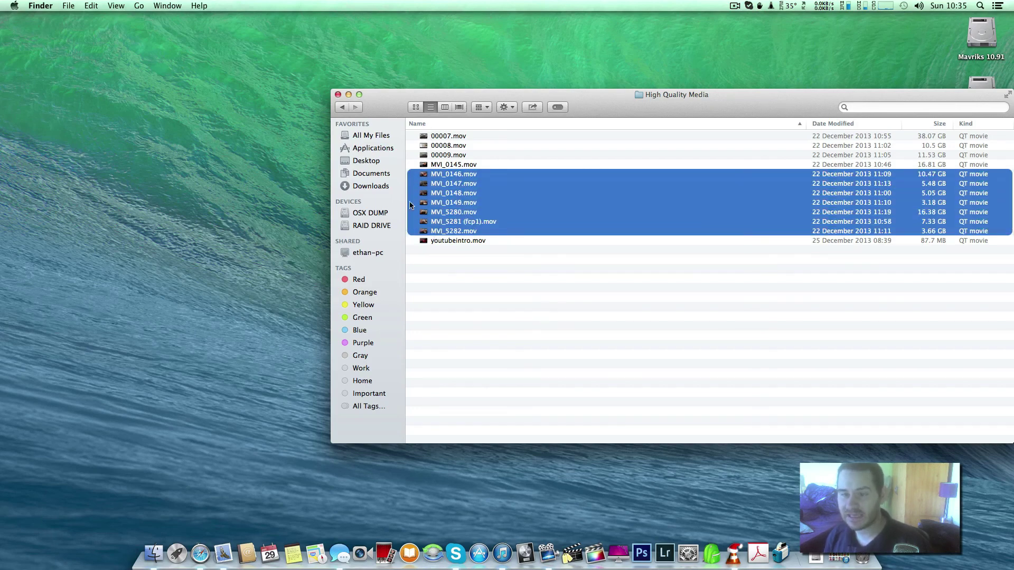
Return to the Footage folder, check the Transcoded Media folder's size in its file info, and close both windows
{"action": "left_click", "coordinate": [341, 108]}
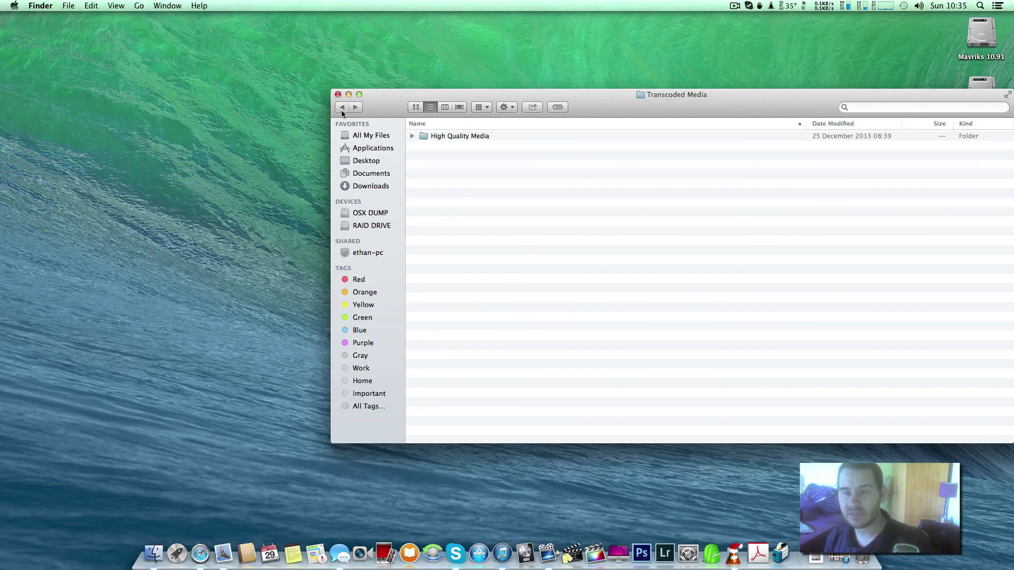
{"action": "left_click", "coordinate": [342, 108]}
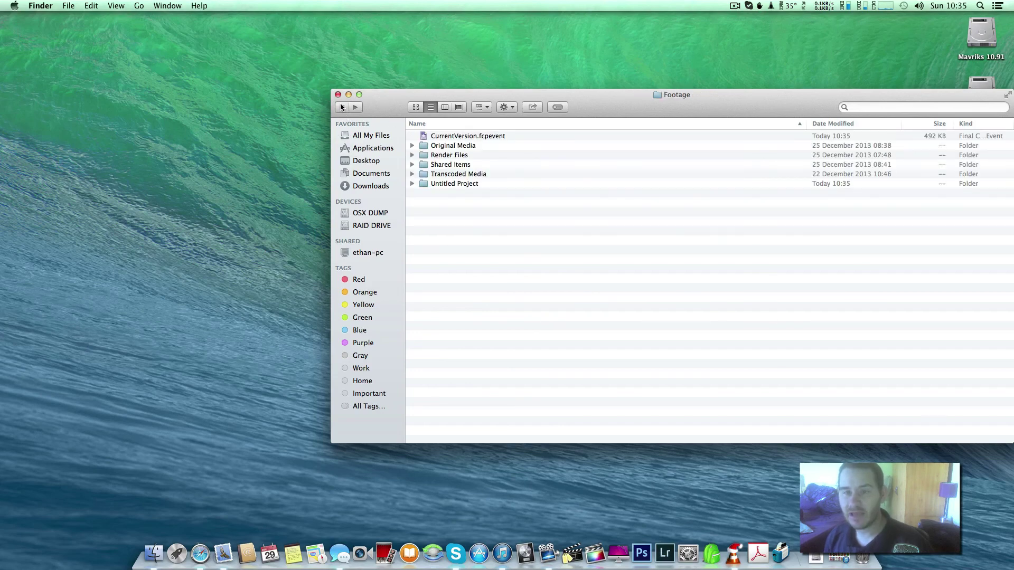
{"action": "right_click", "coordinate": [423, 174]}
{"action": "left_click", "coordinate": [431, 209]}
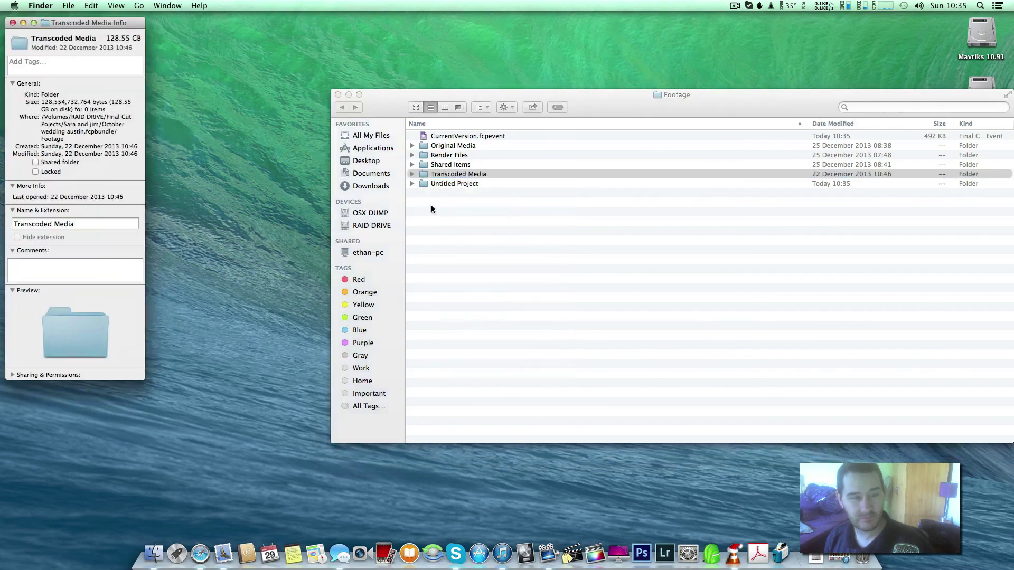
{"action": "left_click_drag", "start_coordinate": [67, 23], "coordinate": [594, 132]}
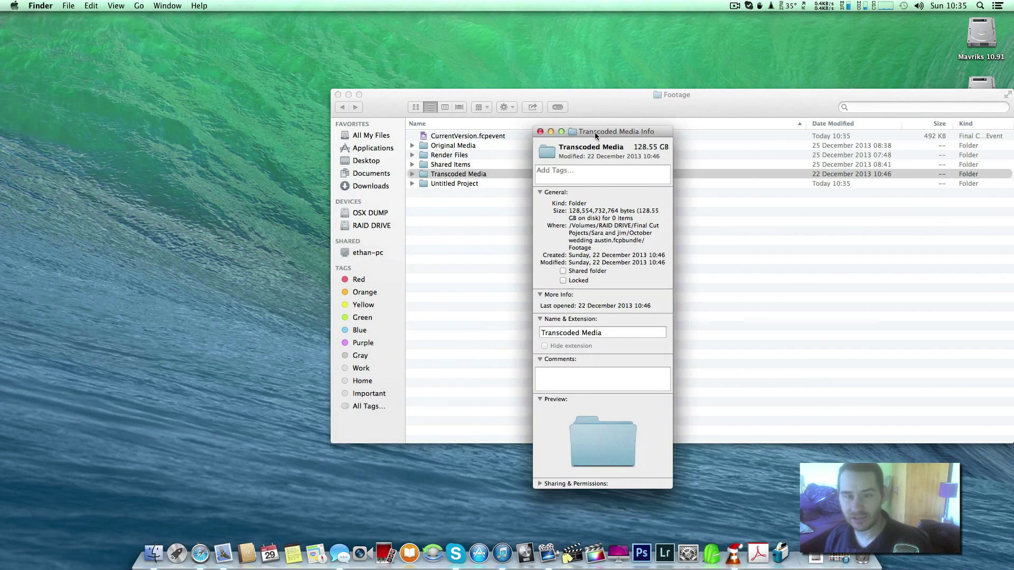
{"action": "left_click", "coordinate": [540, 131]}
{"action": "left_click", "coordinate": [507, 161]}
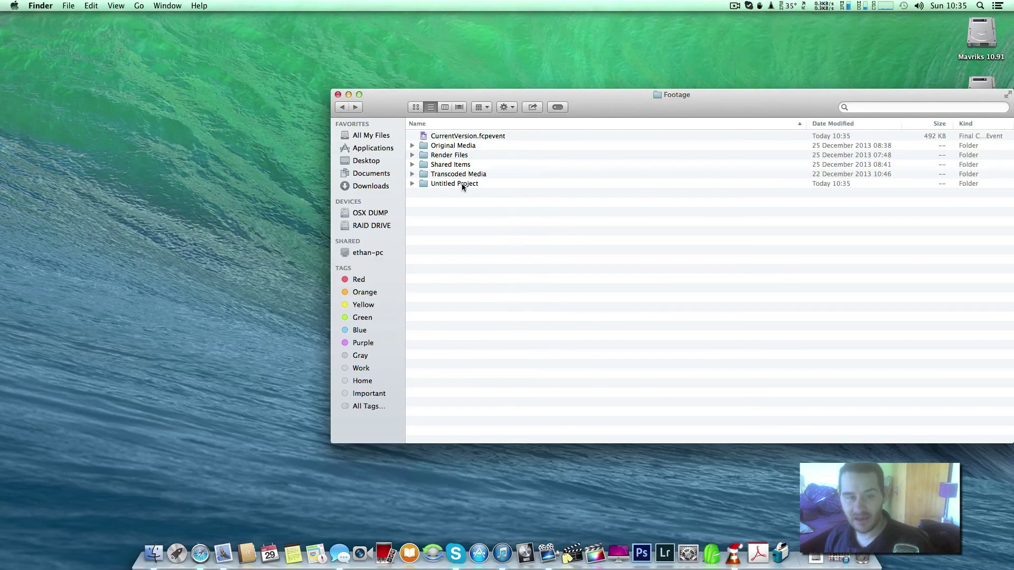
{"action": "left_click", "coordinate": [338, 95]}
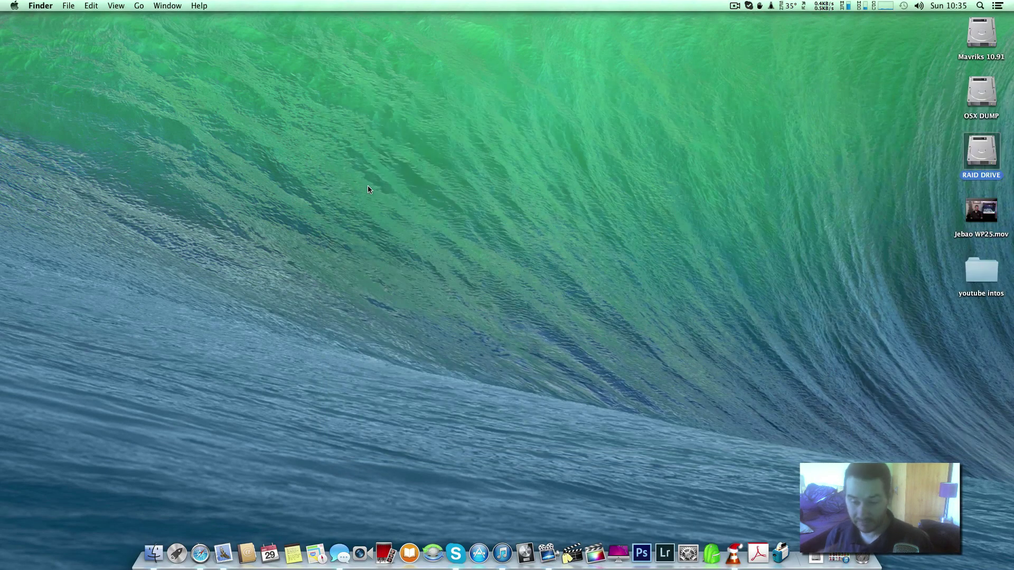